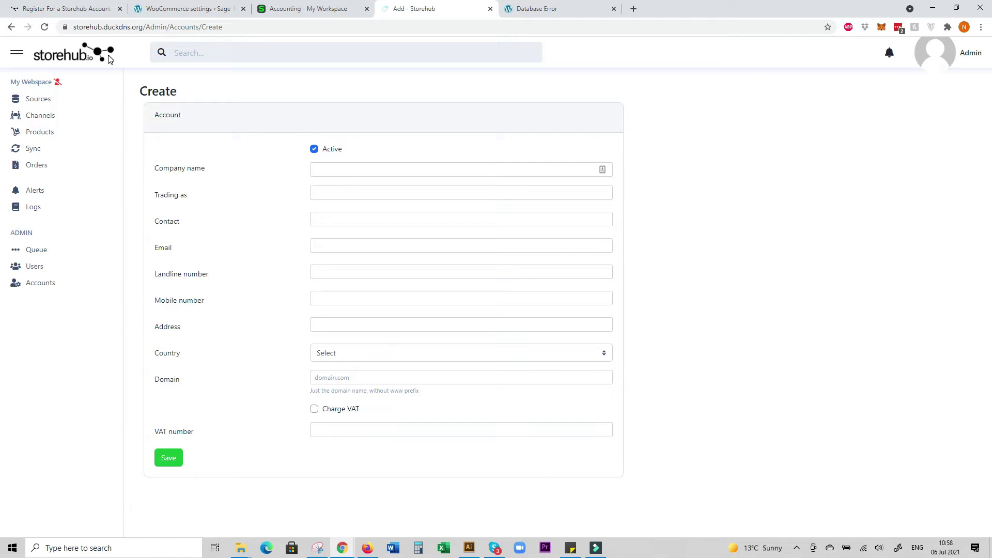
Enter company 'Sage Bus Cloud accounting demo', trading as 'TEST store', with contact name, email and phone numbers
left_click(351, 174)
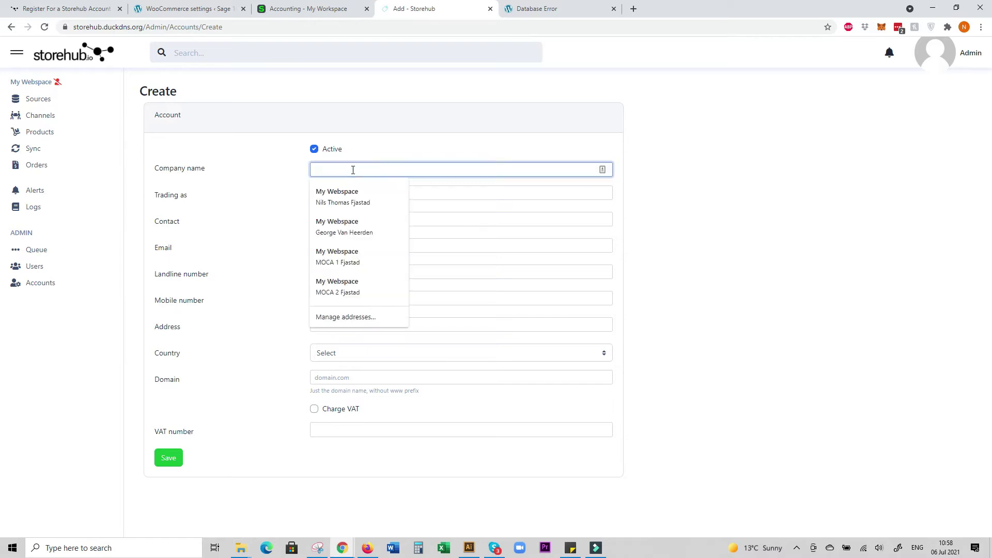
key("Tab")
key("Tab")
key("Tab")
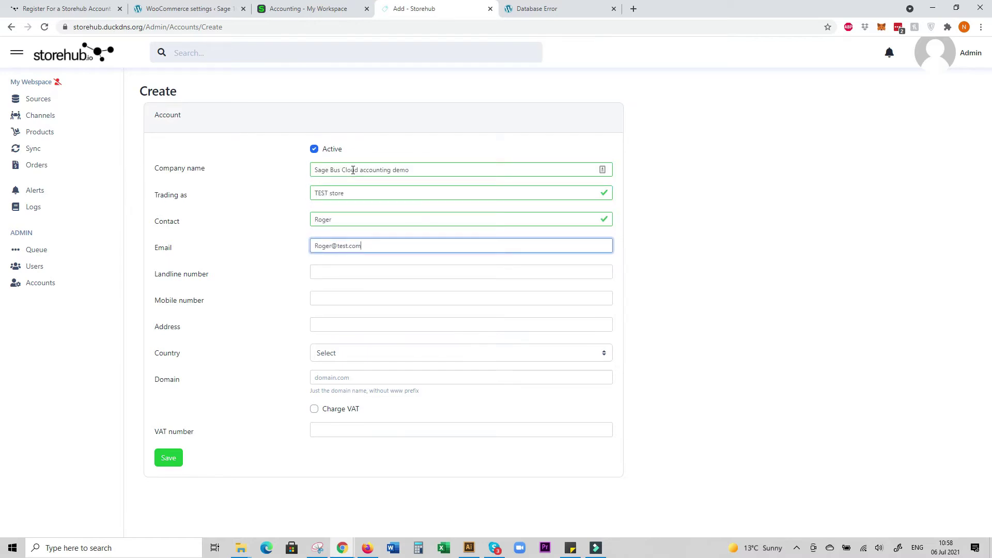
key("Tab")
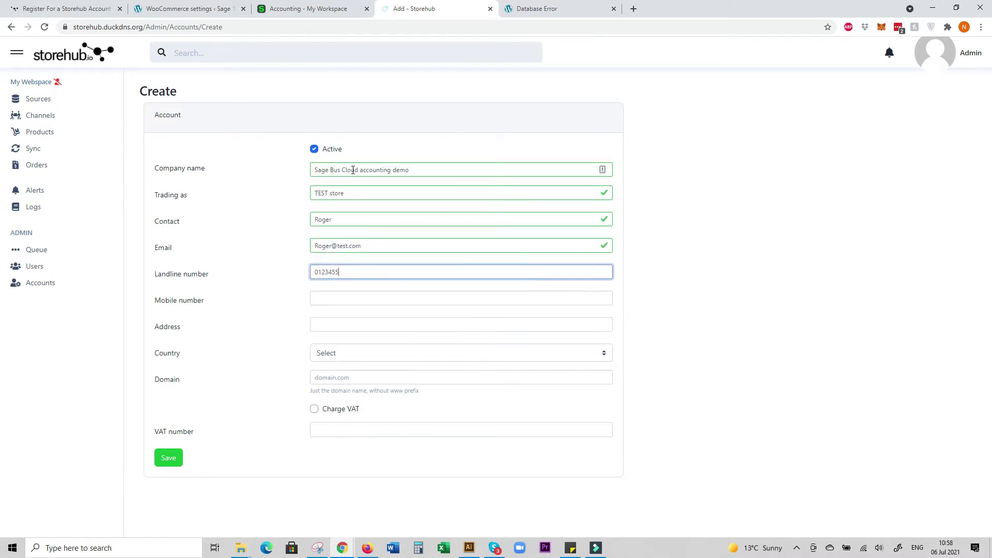
key("Tab")
key("Tab")
key("Tab")
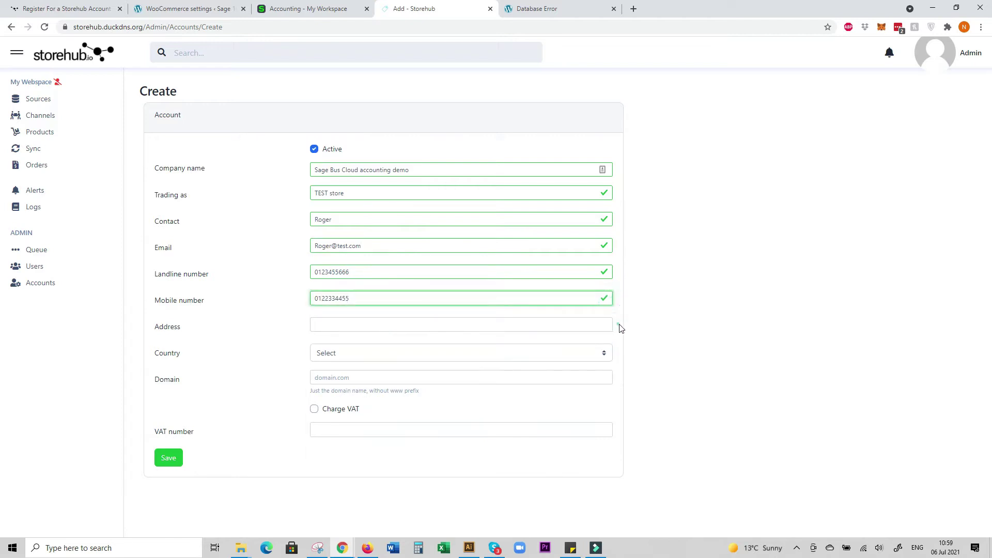
Set the country to South Africa, enter the company's web domain, and save the account
left_click(604, 353)
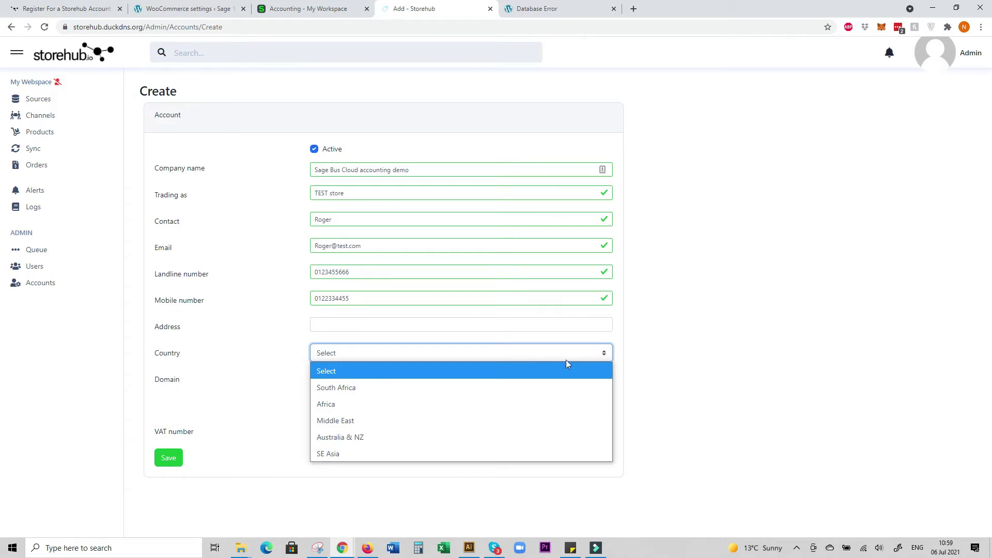
left_click(446, 389)
left_click(368, 380)
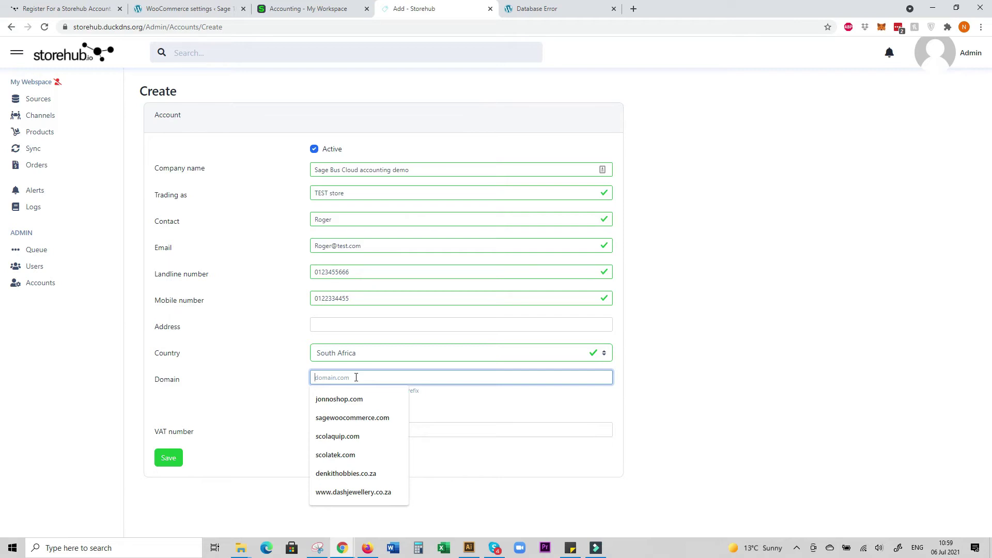
type("rogertest.com")
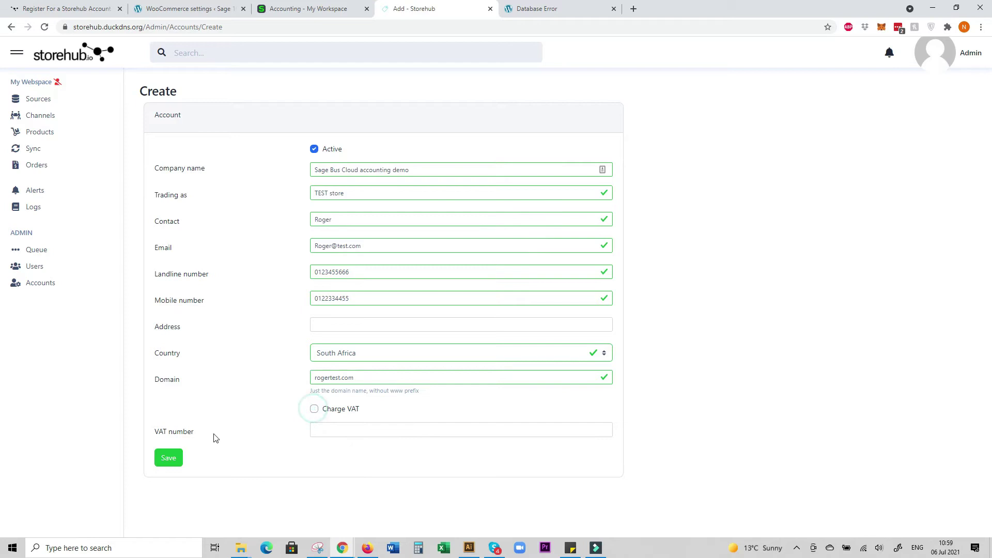
left_click(175, 457)
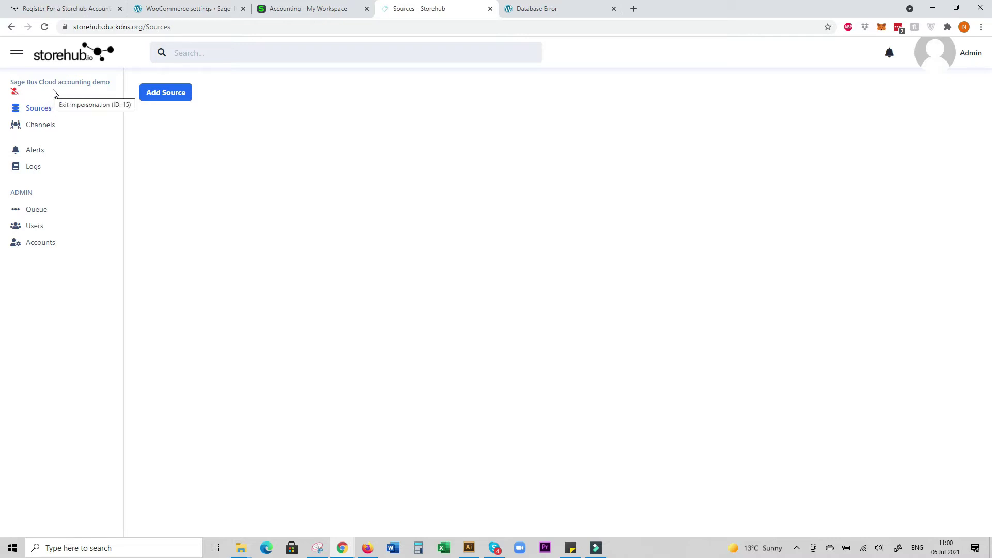
Add a new source and bring up its Accounting Type choices
left_click(160, 96)
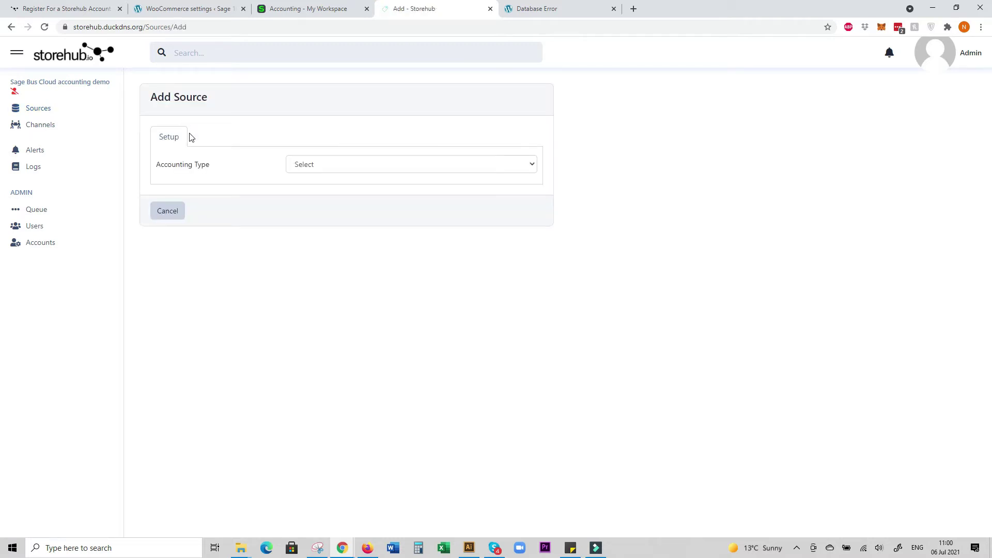
left_click(346, 163)
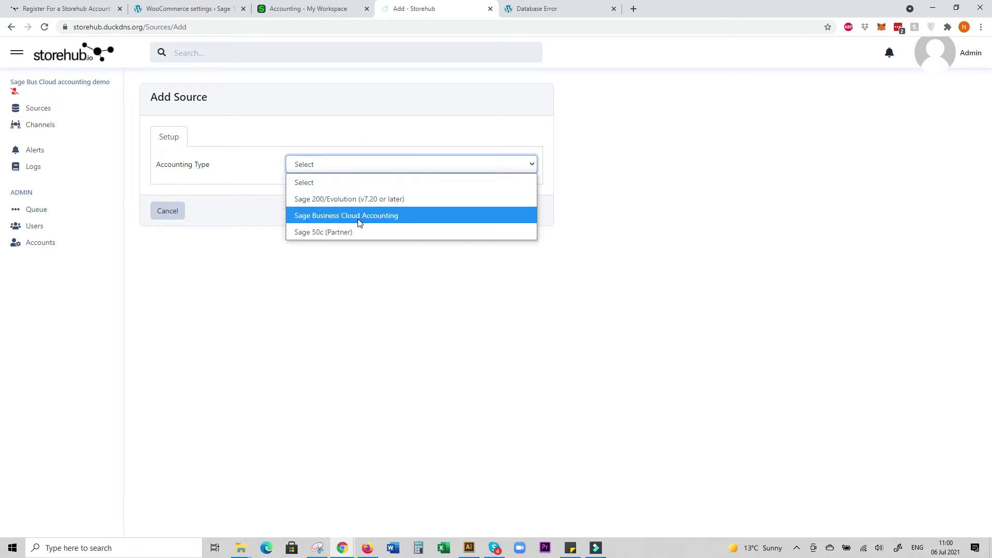
Choose Sage Business Cloud Accounting as the type and replace the reference name with 'Sage test accounting'
left_click(359, 216)
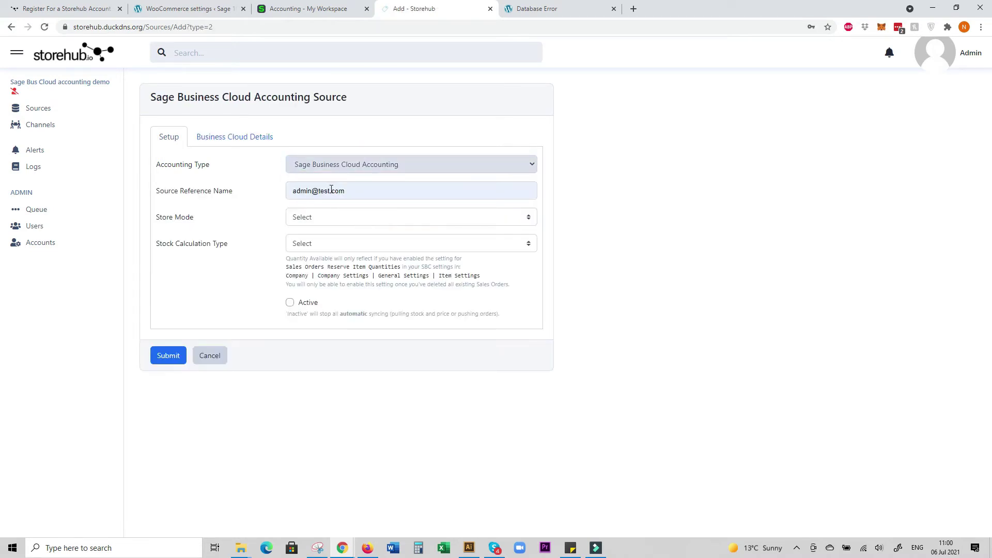
left_click_drag(346, 192, 292, 195)
key("ctrl+v")
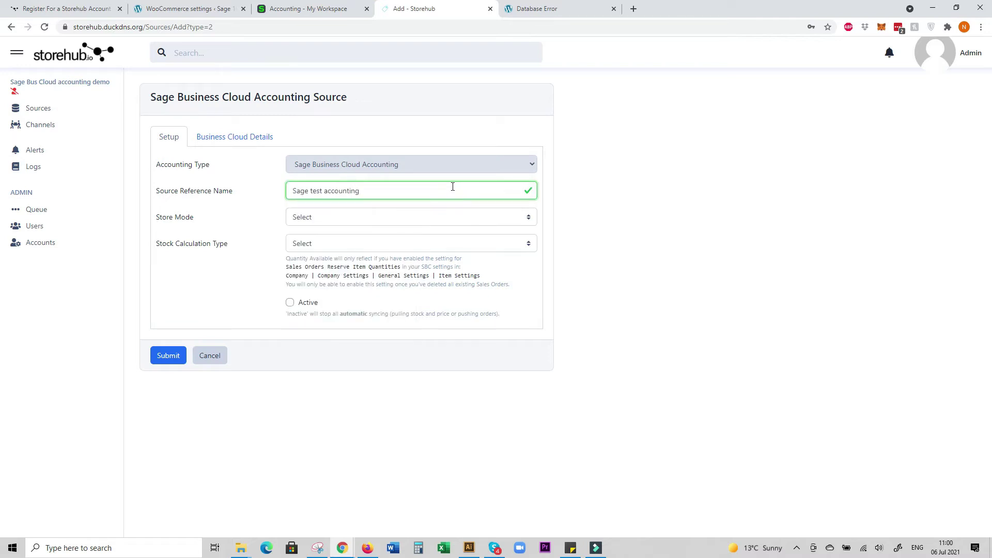
Set store mode to B2C, stock calculation to Quantity Available, and mark the source active
left_click(466, 217)
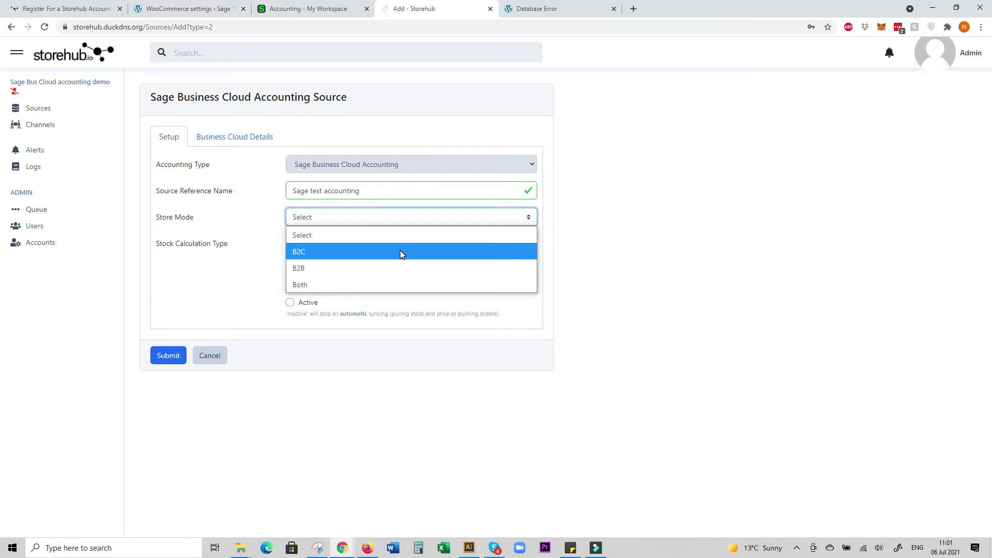
left_click(401, 252)
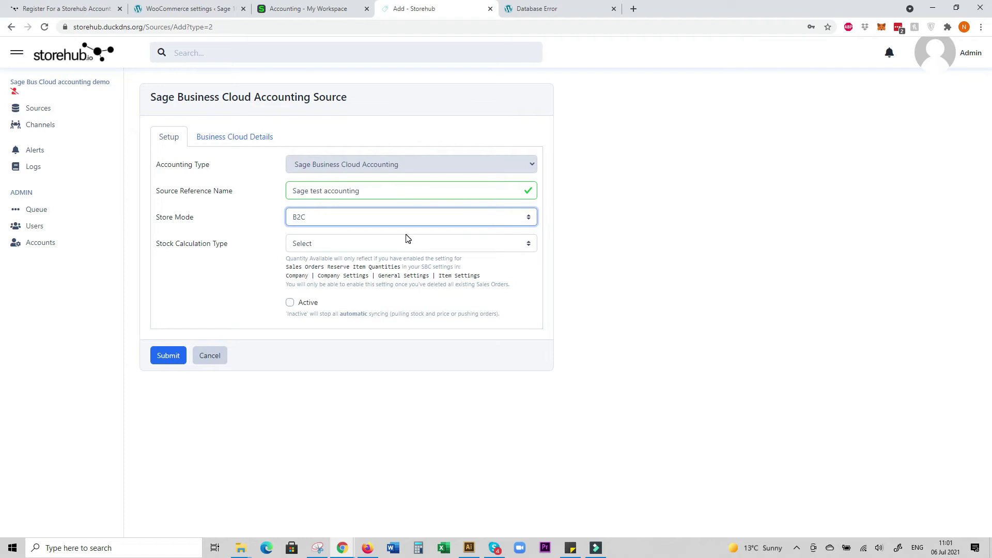
left_click(406, 245)
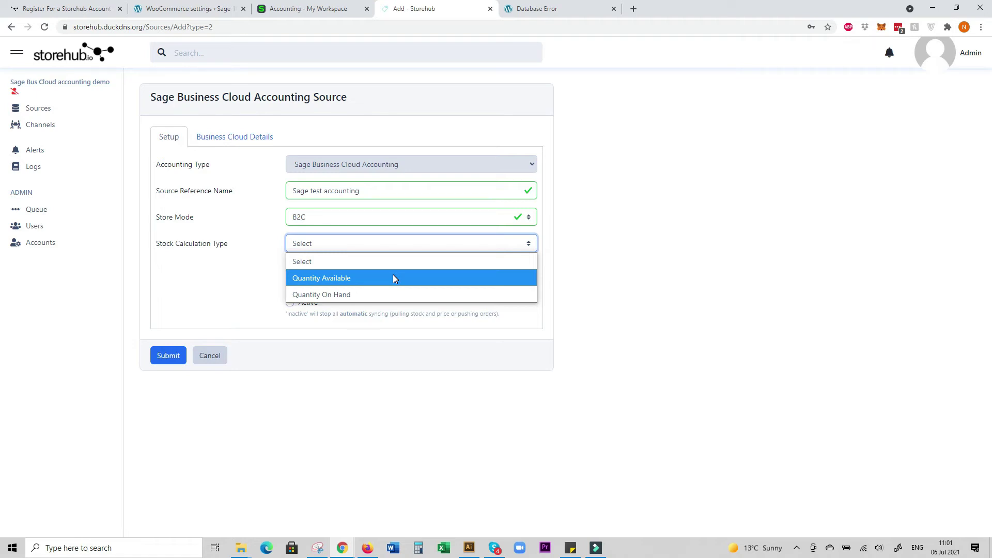
left_click(394, 279)
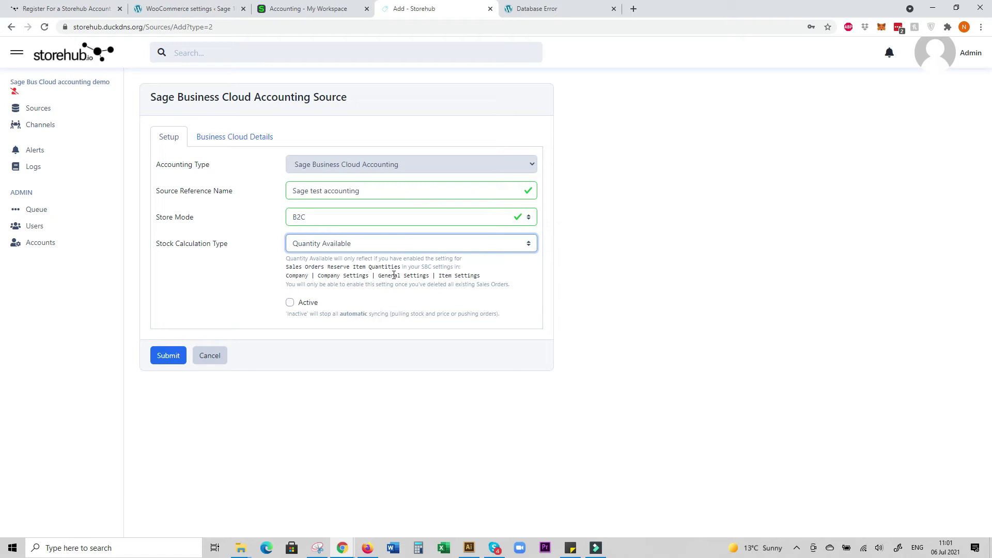
left_click(290, 304)
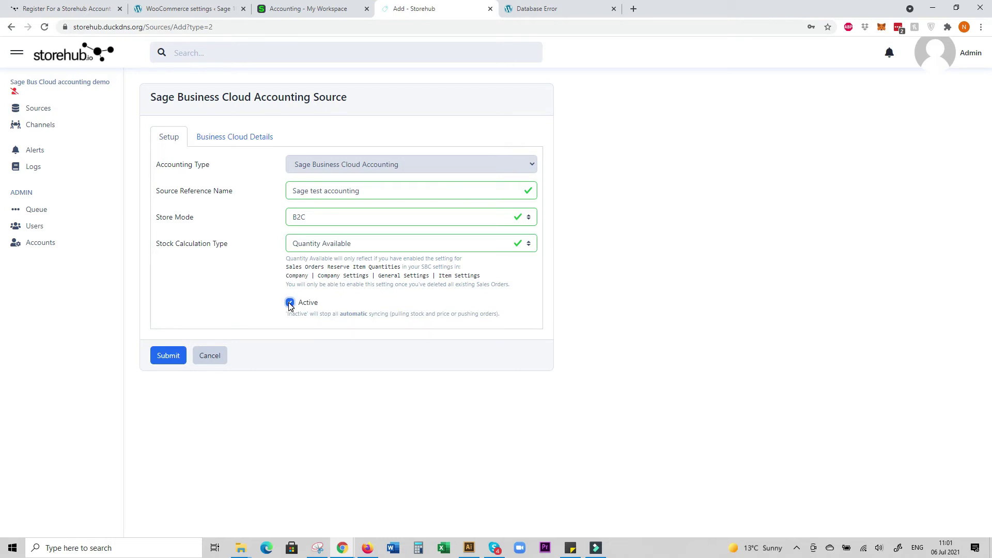
left_click(241, 137)
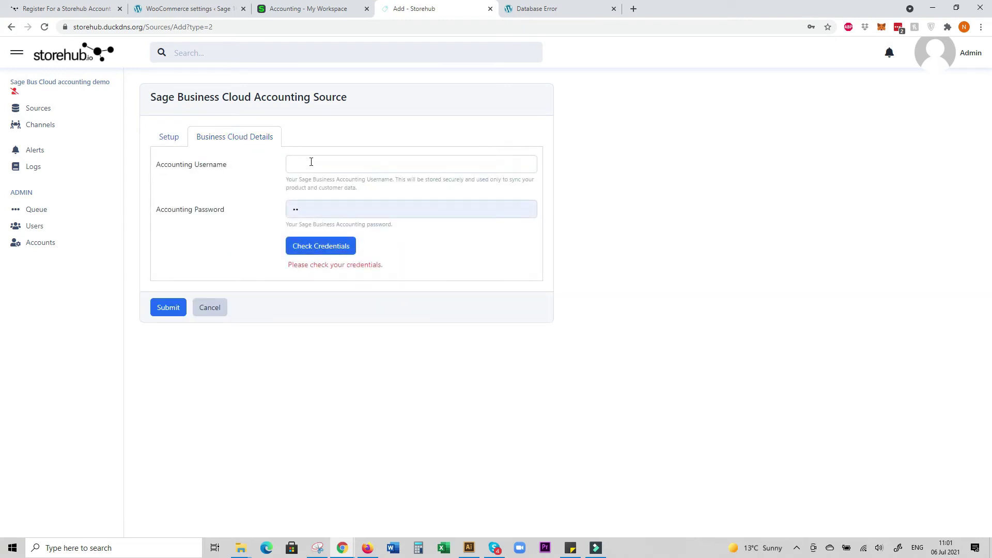
Enter the Sage login credentials and submit the new Sage accounting source
left_click(311, 162)
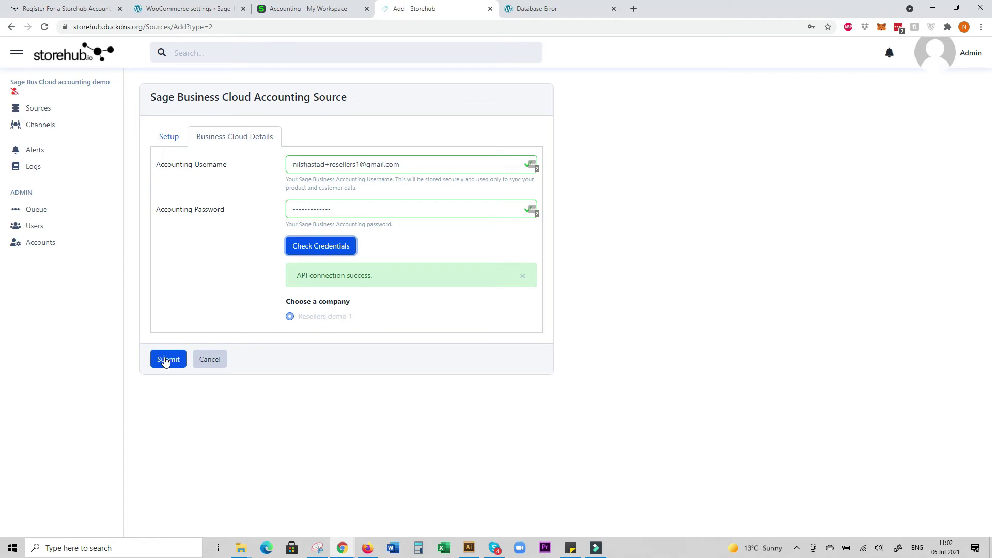
left_click(167, 360)
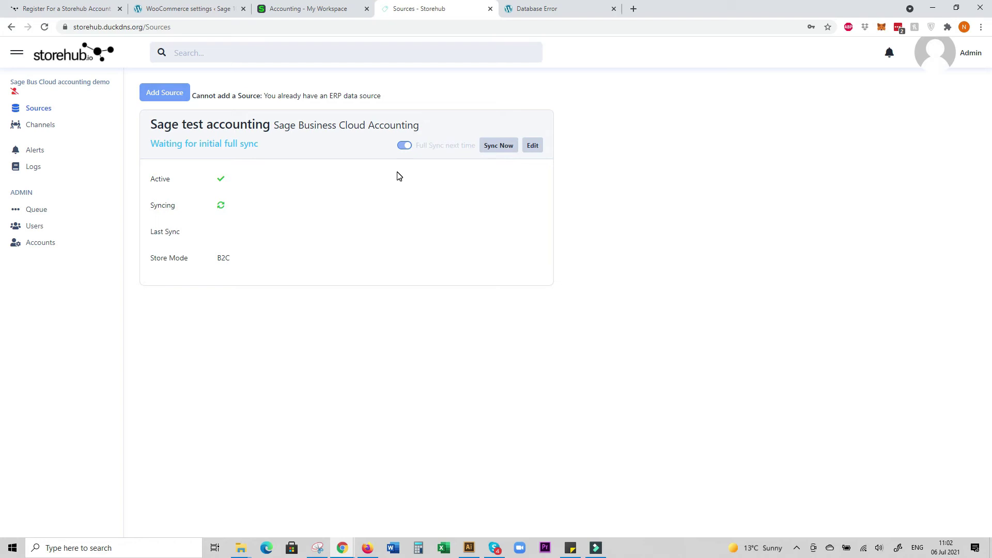
Run an immediate sync of the Sage test accounting source, then view the Logs page
left_click(505, 146)
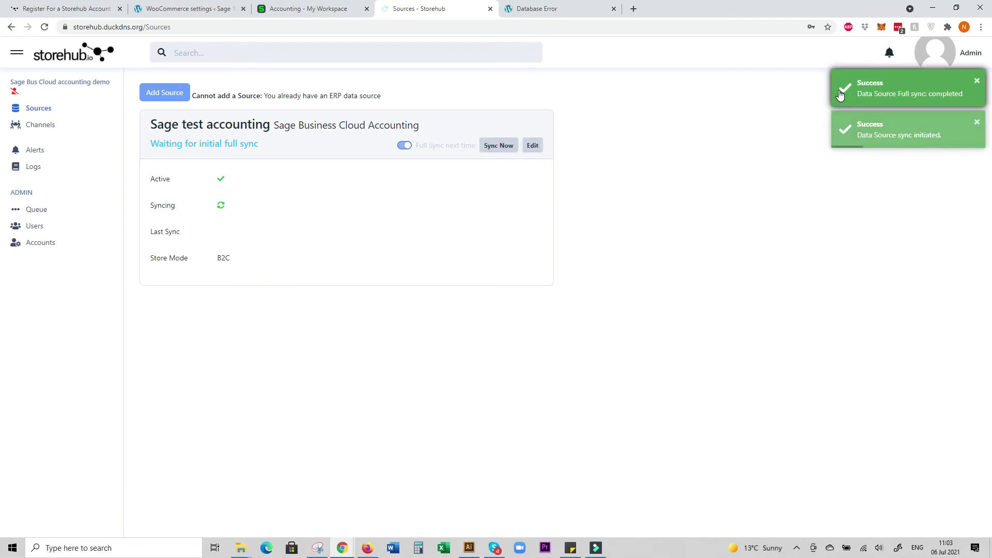
left_click(33, 167)
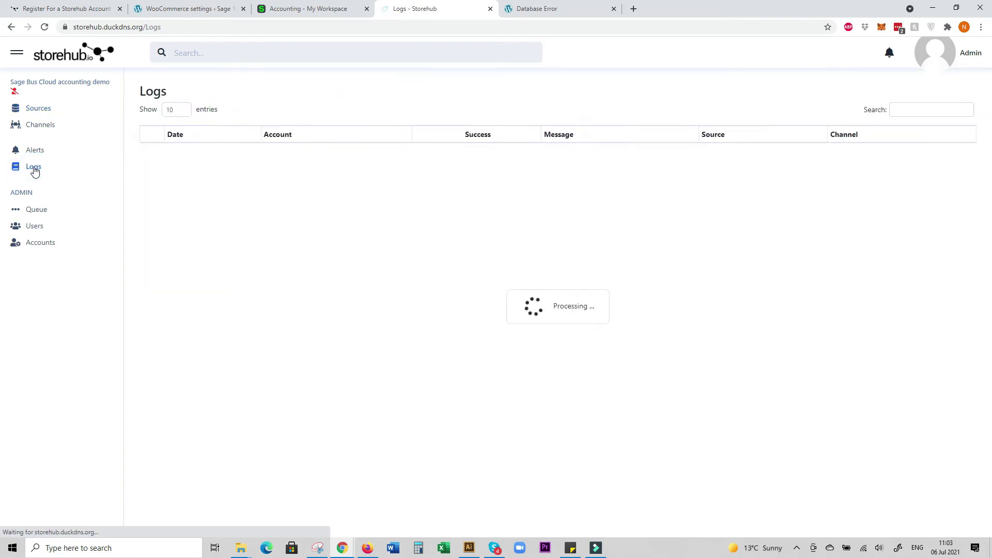
Highlight the full-sync-completed log message, then go back to the Sources list
left_click_drag(570, 150, 482, 152)
left_click(52, 109)
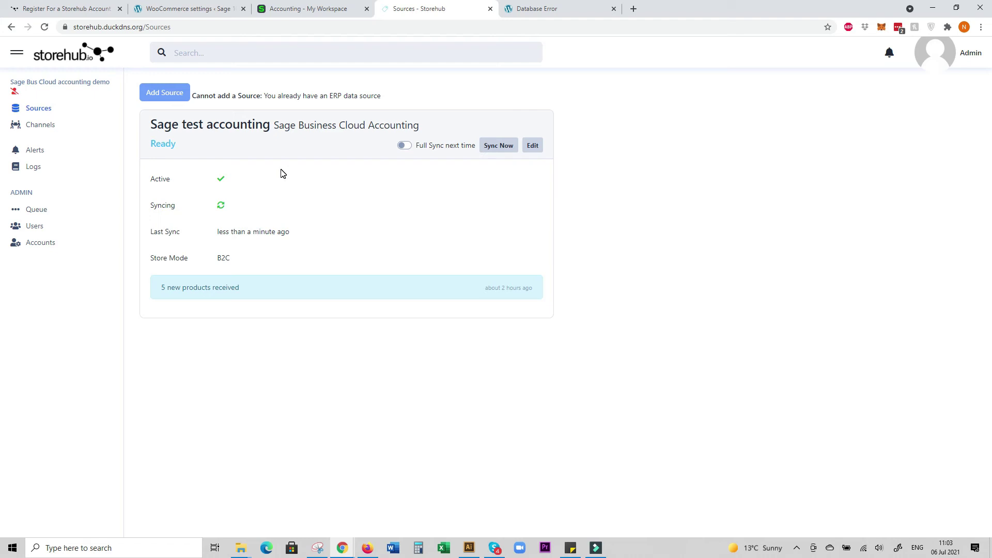
In Sage, create customer 'Web Sales' marked as a cash sale customer and save it
left_click(327, 10)
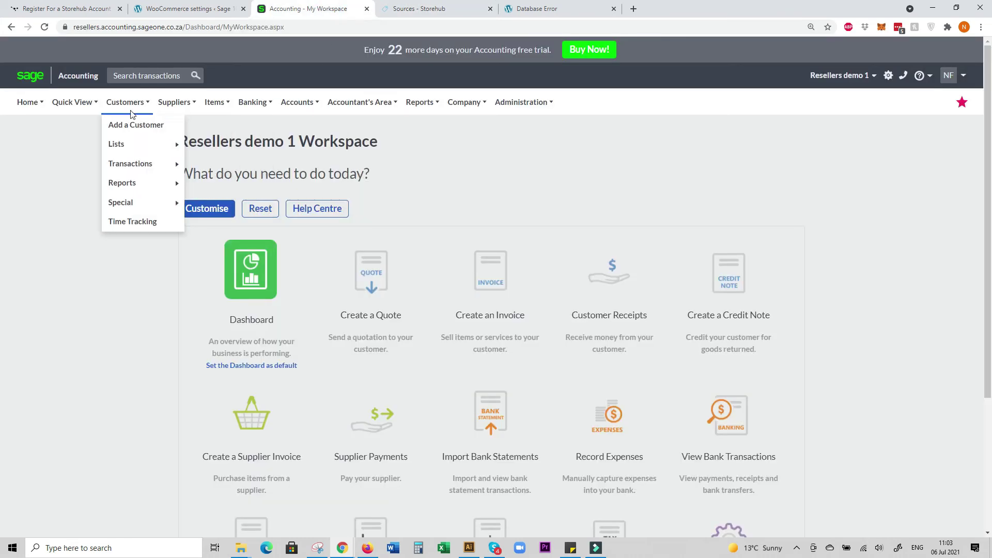
left_click(133, 125)
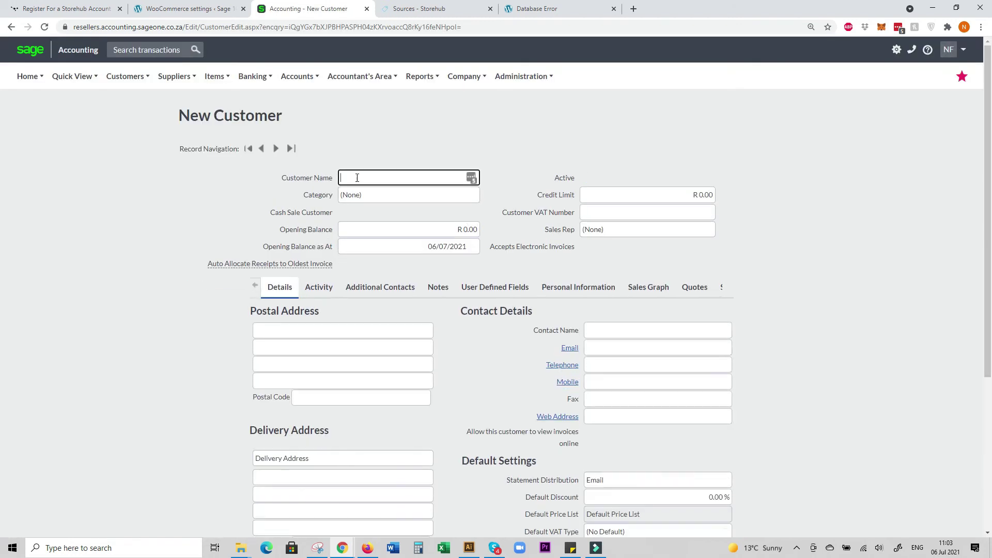
left_click(357, 177)
type("Web Sales")
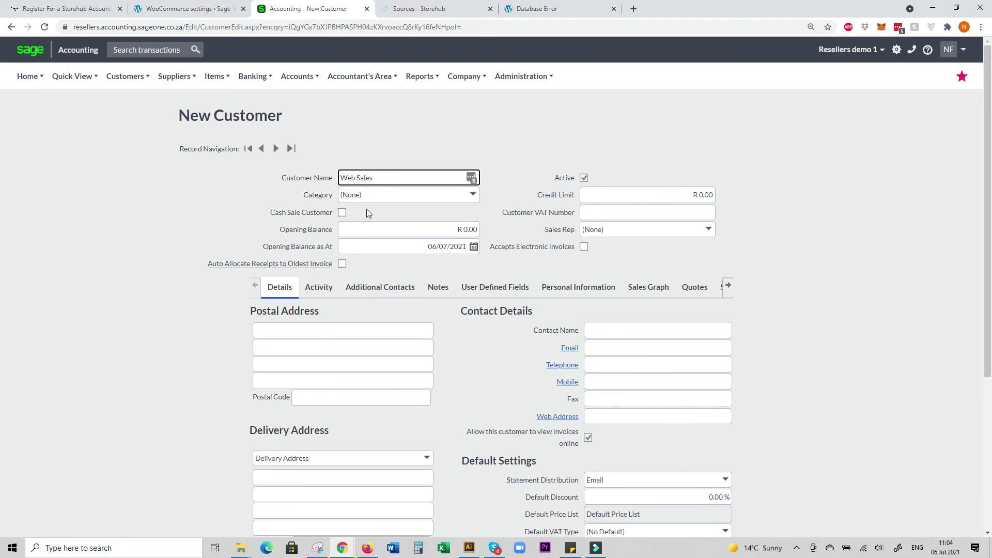
left_click(342, 213)
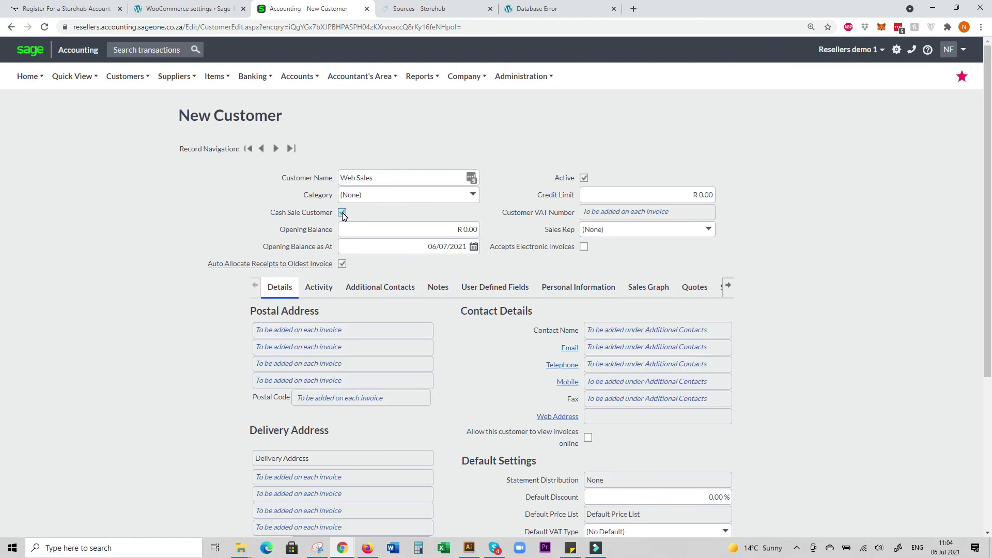
scroll(513, 409, "down", 3)
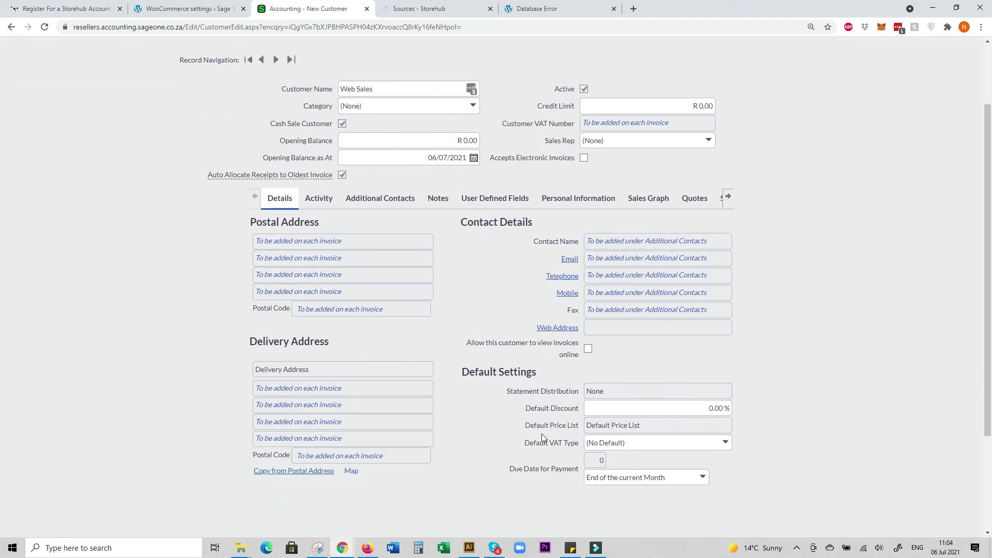
left_click(454, 535)
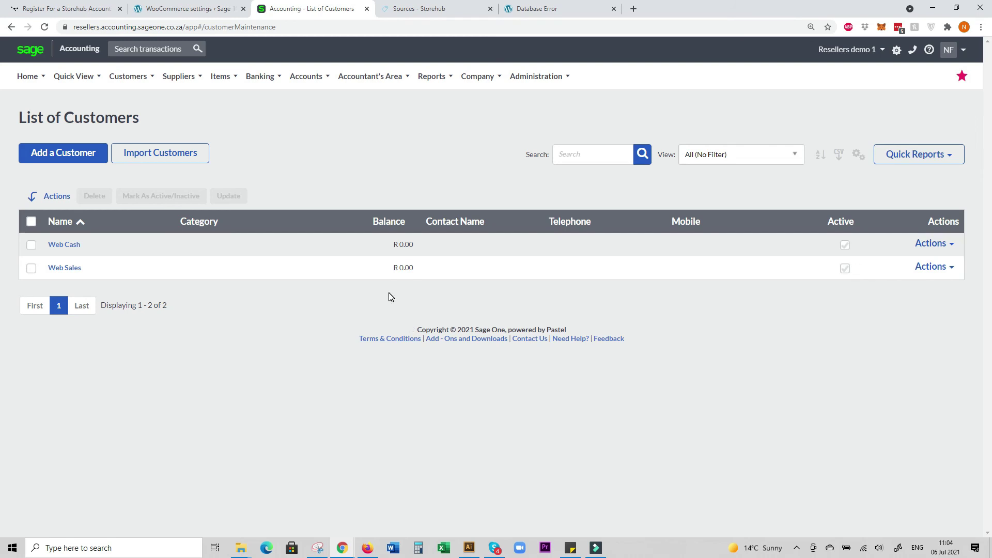
Save a service item coded DELIVERY, described 'WEBSITE DELIVERY COST', then return to Storehub
left_click(221, 76)
left_click(228, 100)
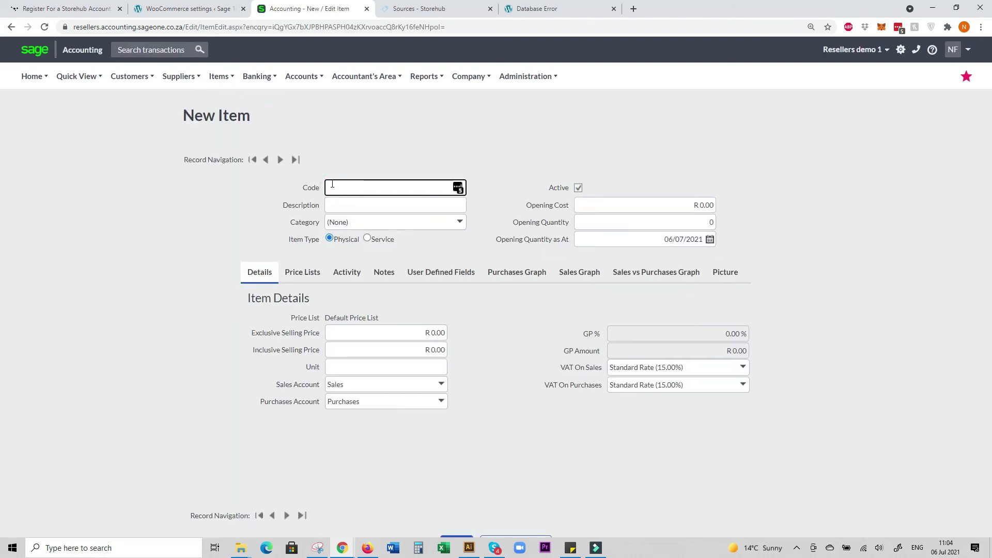
type("DELIVERY")
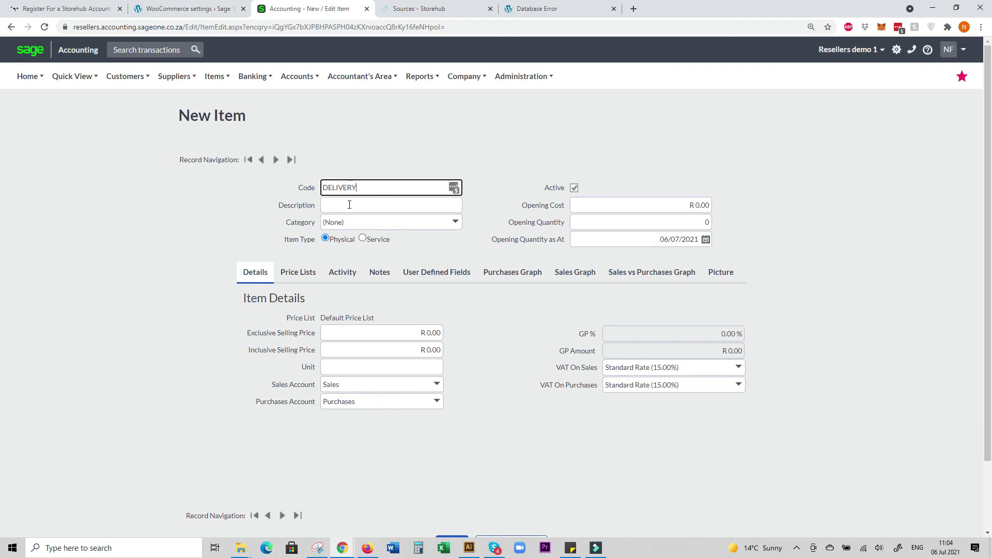
left_click(348, 204)
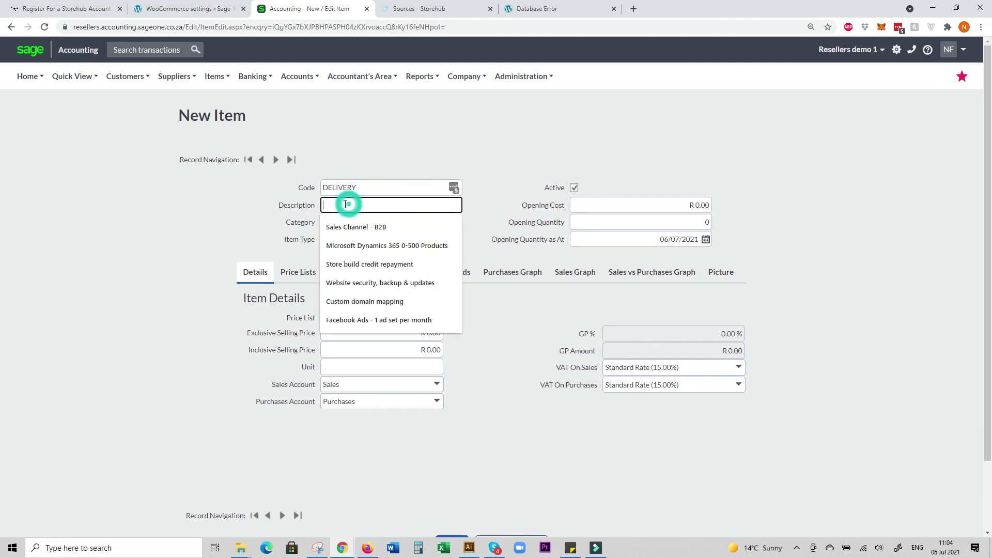
type("WEBSITE DELIVERY COST")
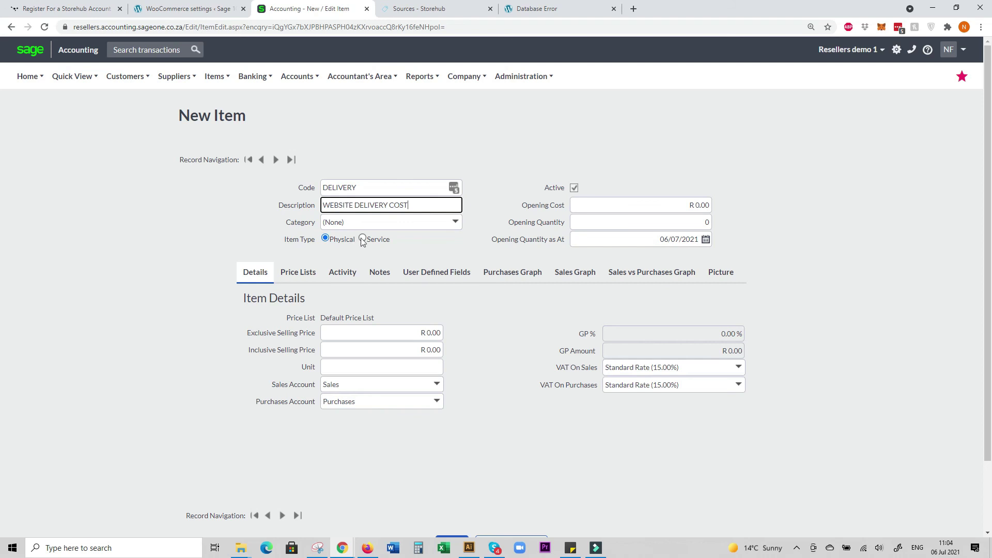
left_click(363, 238)
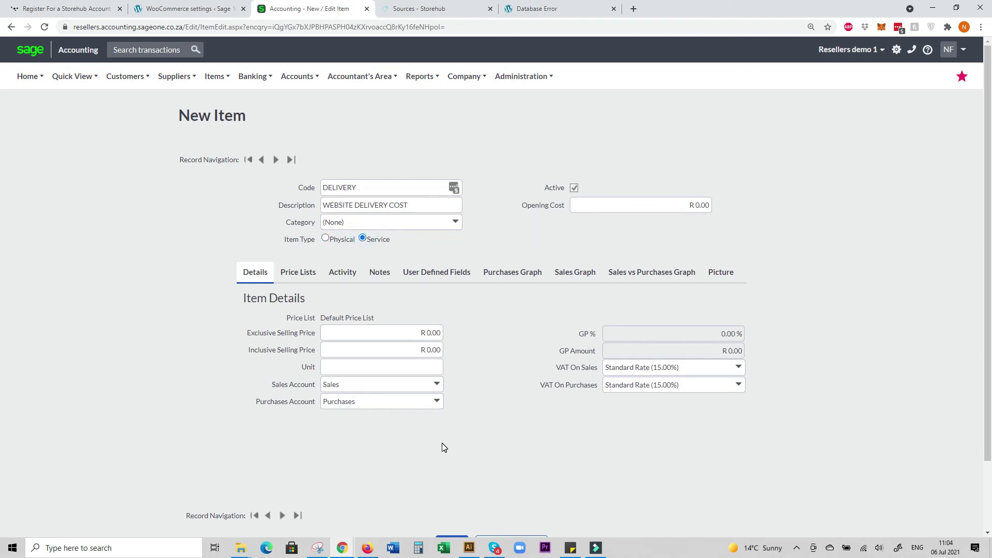
scroll(442, 445, "down", 3)
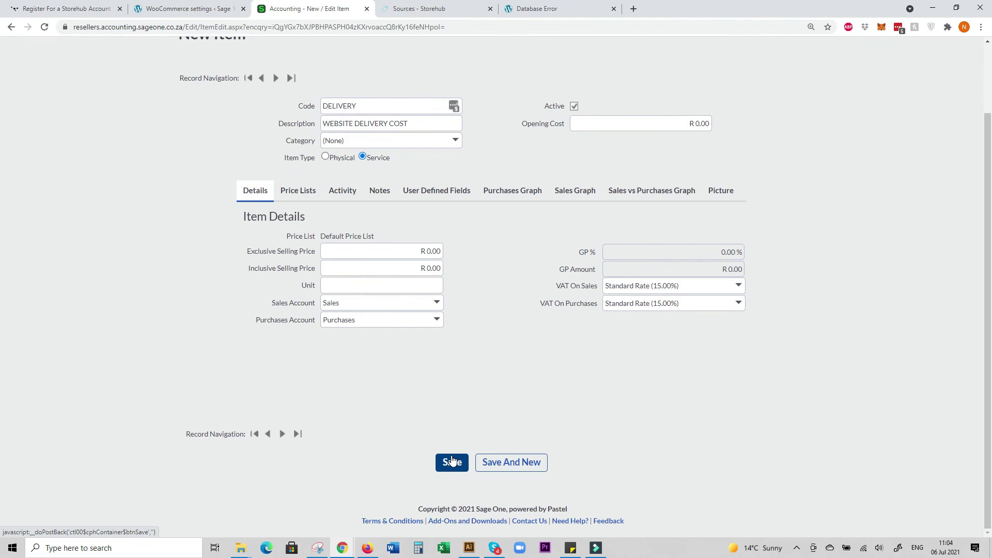
left_click(453, 461)
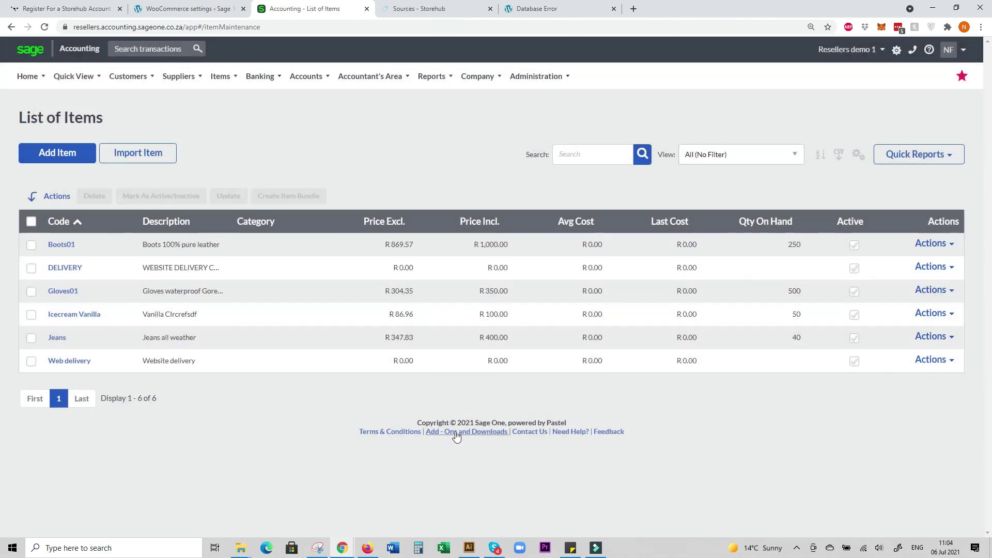
left_click(441, 11)
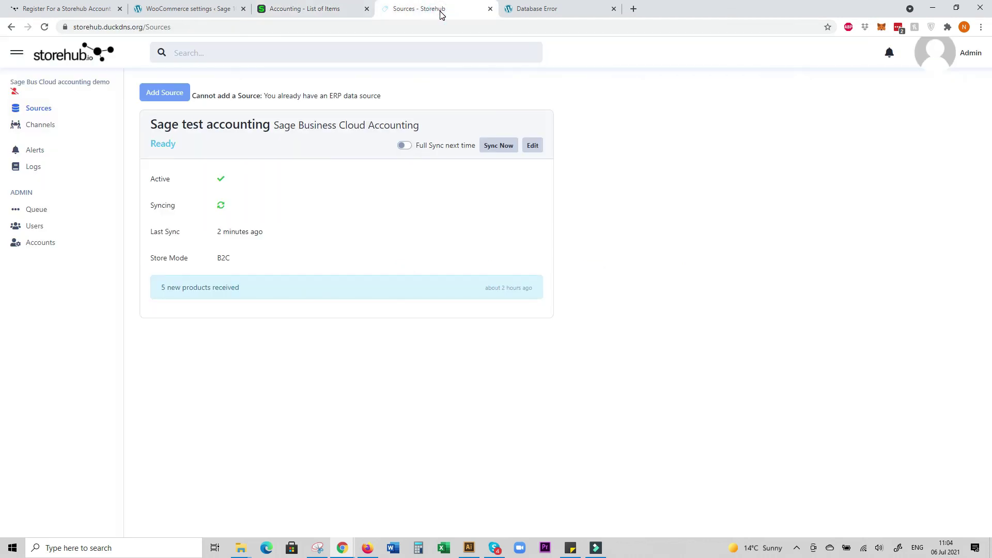